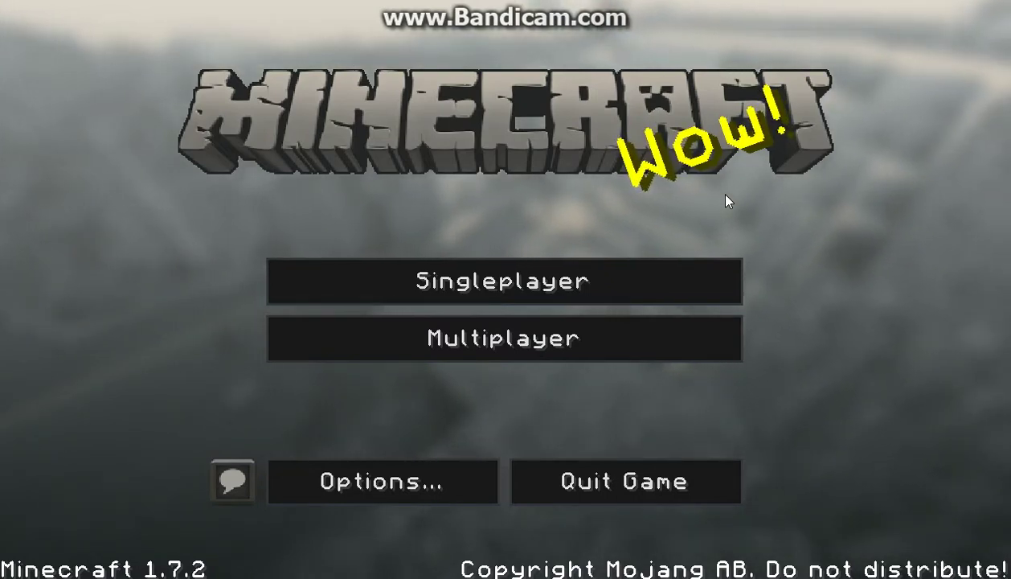
# - Load the singleplayer world "TNT Fun"
pyautogui.click(650, 299)
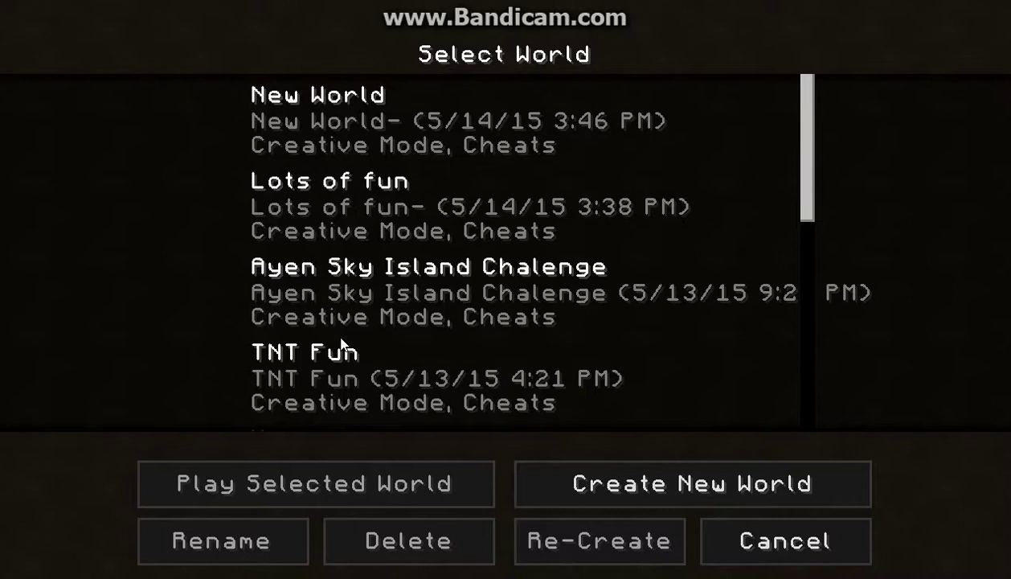
pyautogui.click(333, 373)
pyautogui.click(281, 482)
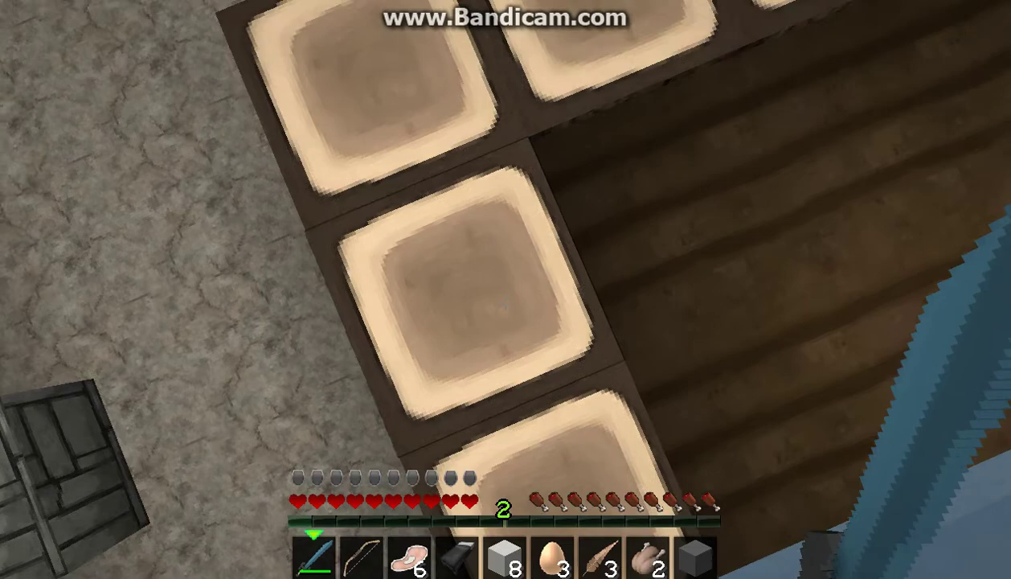
# - Walk through the village to examine the textures on the houses, paths, villagers, well and crop fields, and pause the game
pyautogui.press('w')
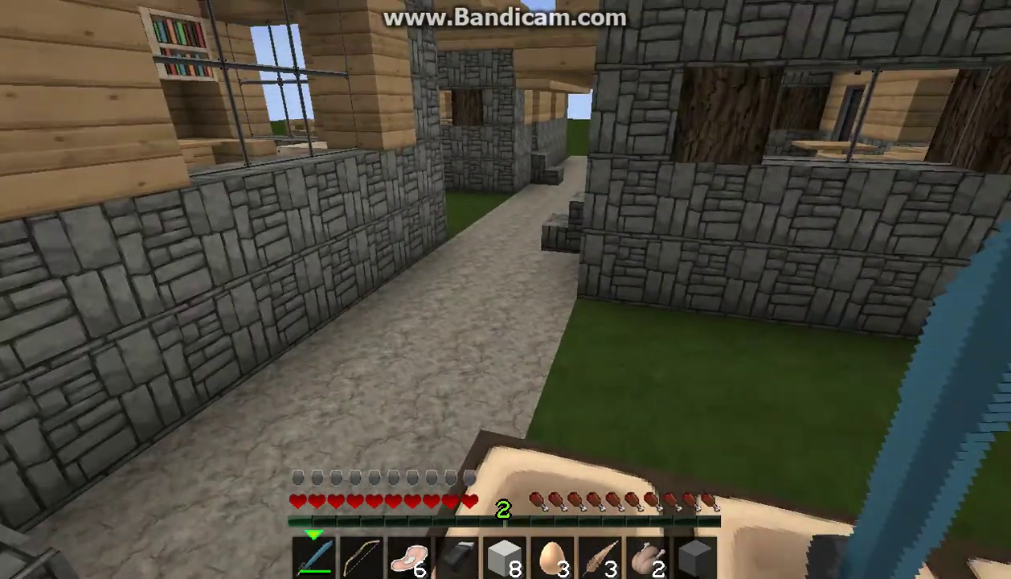
pyautogui.press('w')
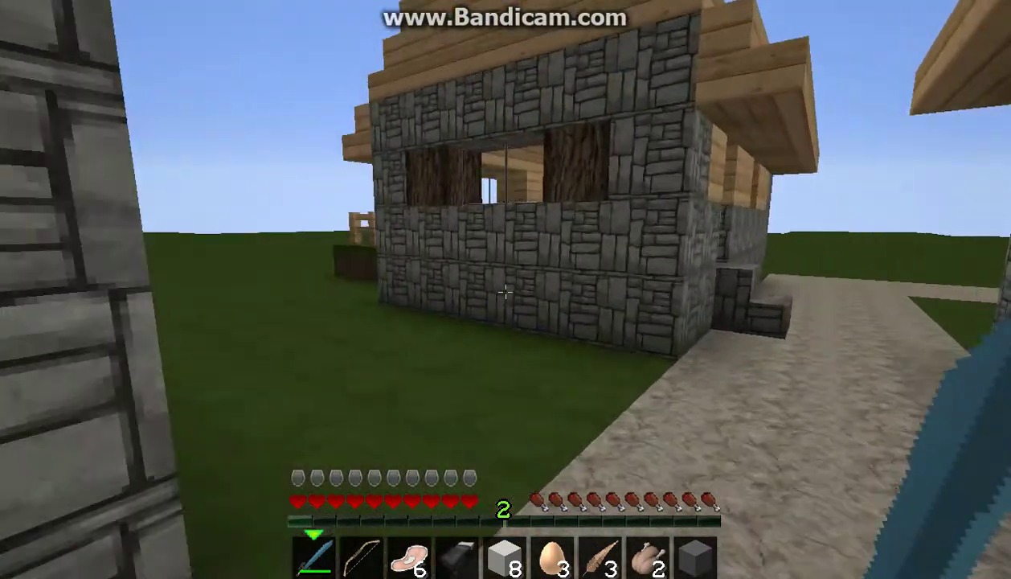
pyautogui.press('w')
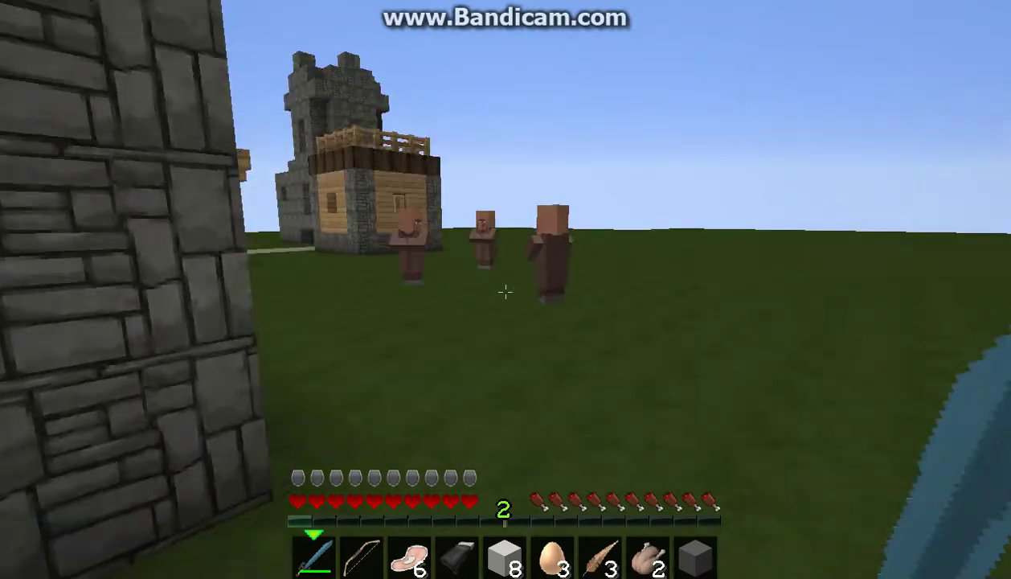
pyautogui.press('w')
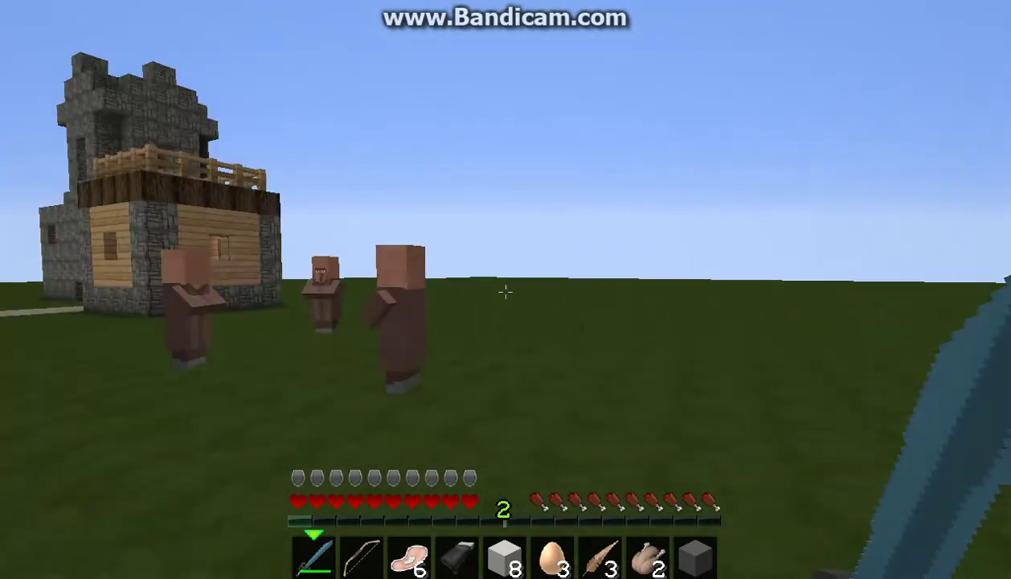
pyautogui.press('w')
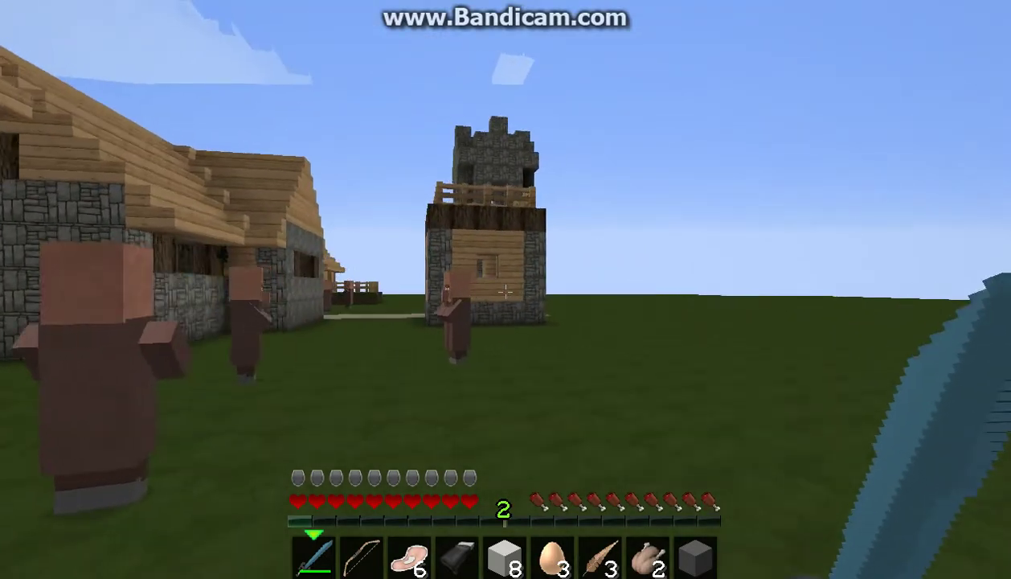
pyautogui.press('w')
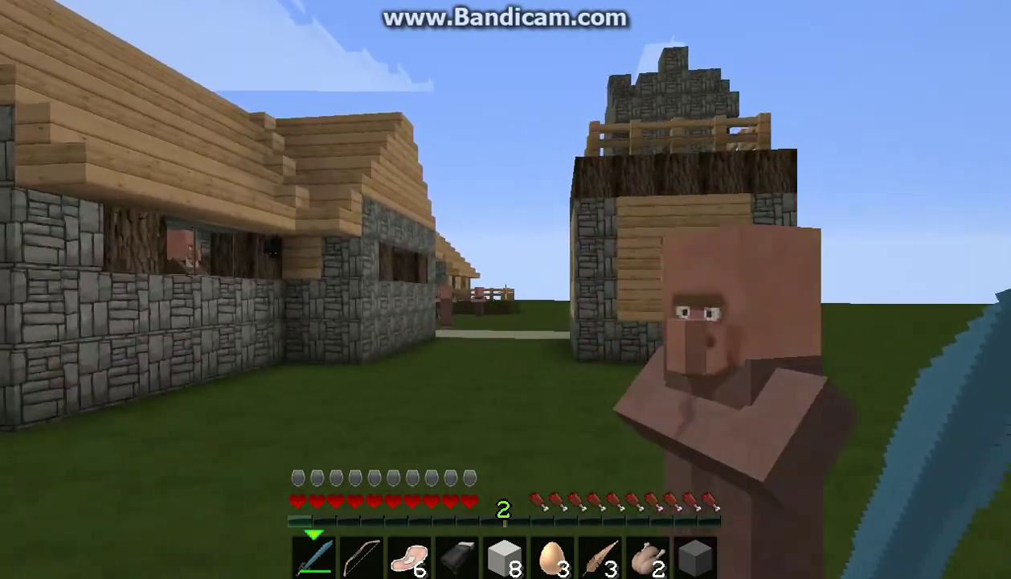
pyautogui.press('w')
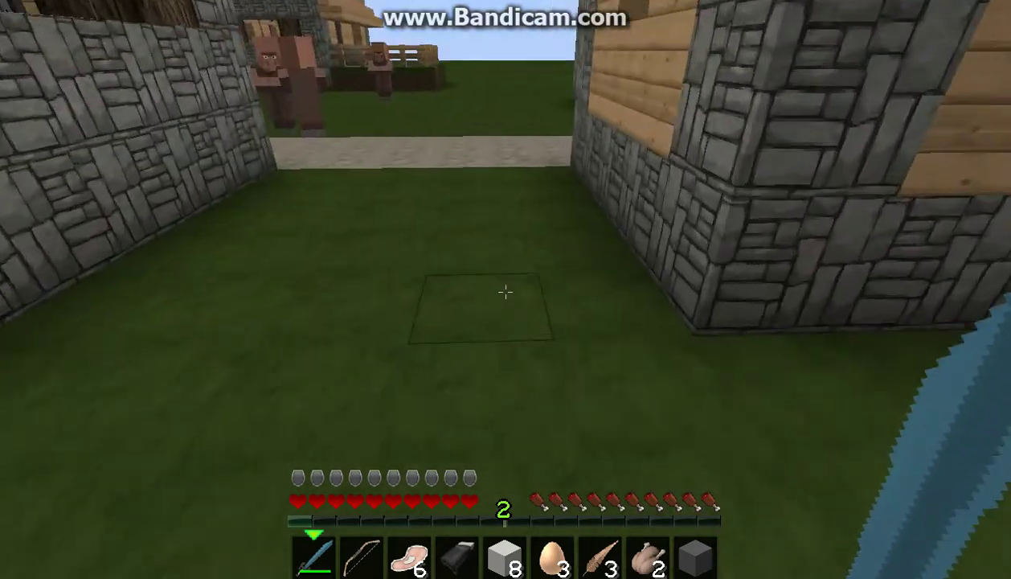
pyautogui.click(505, 291)
pyautogui.press('w')
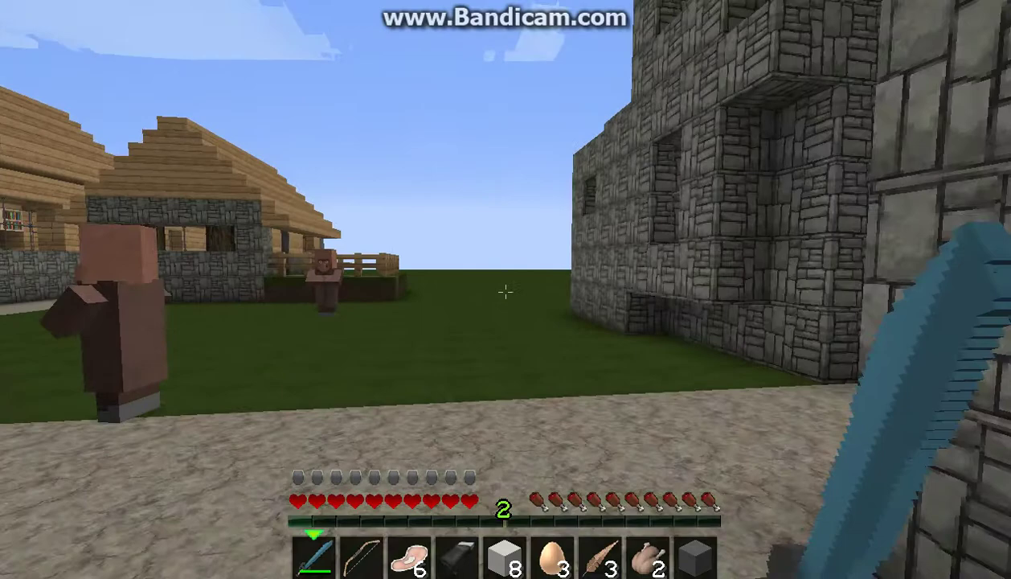
pyautogui.press('w')
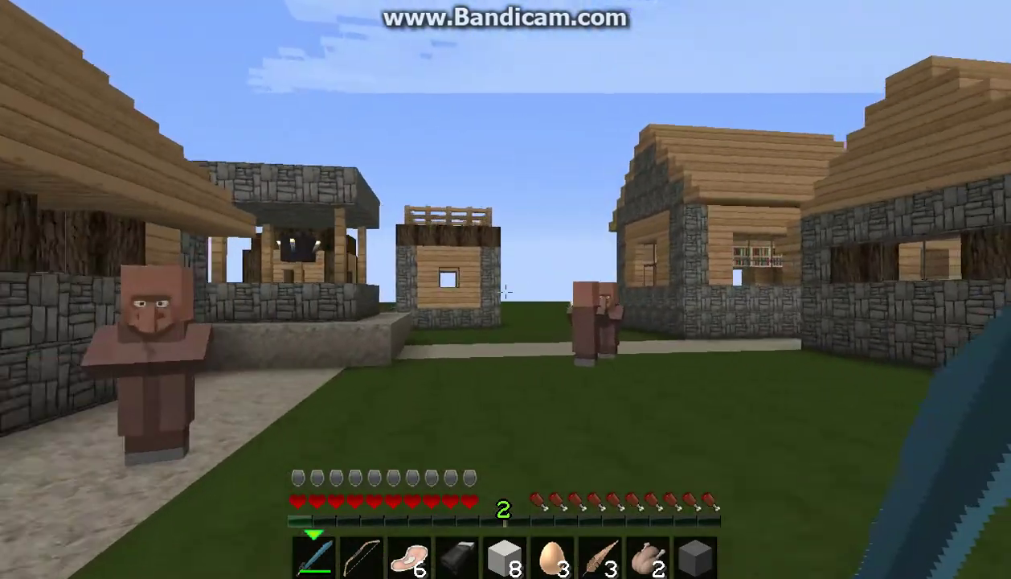
pyautogui.press('w')
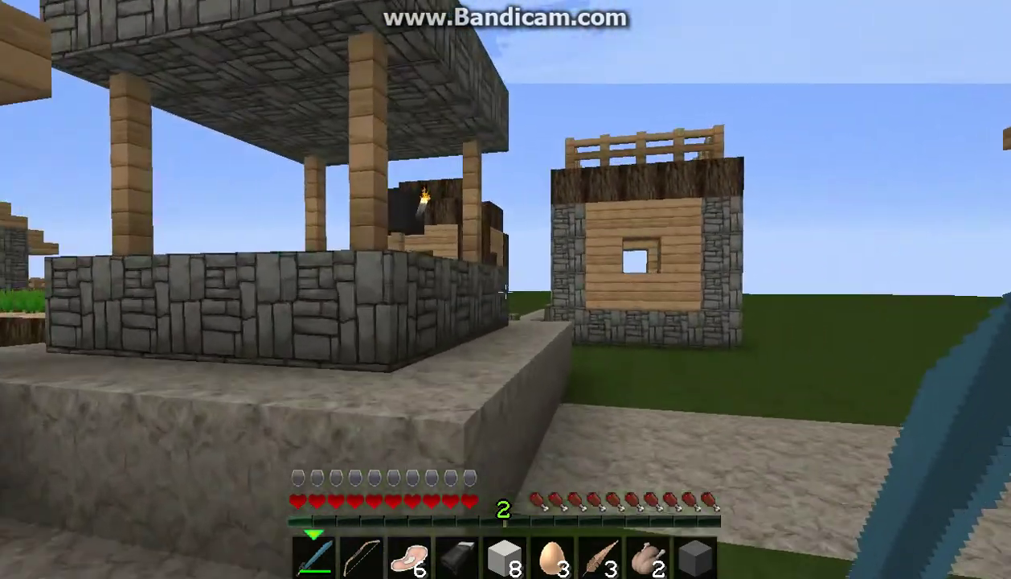
pyautogui.press('w')
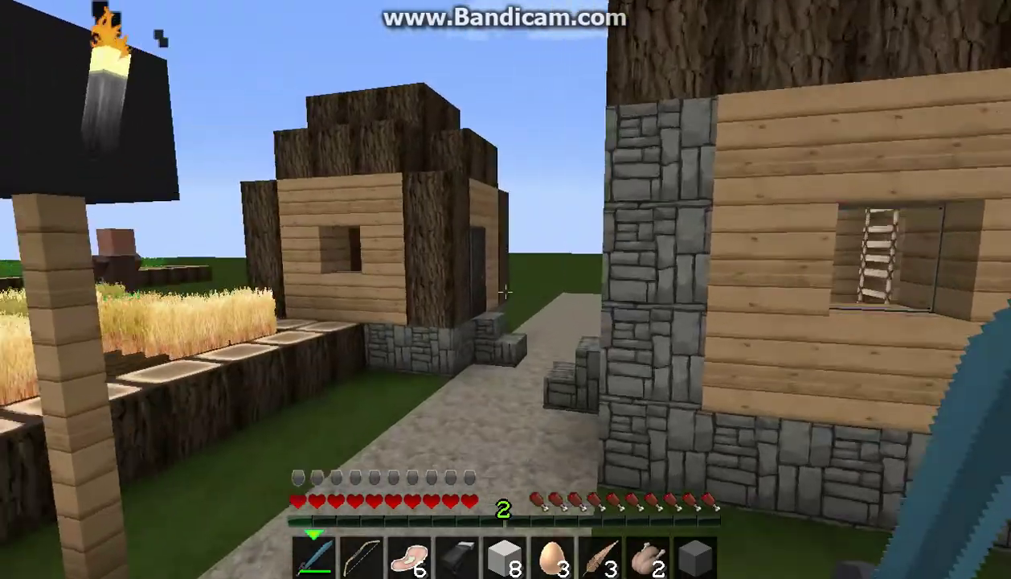
pyautogui.press('Escape')
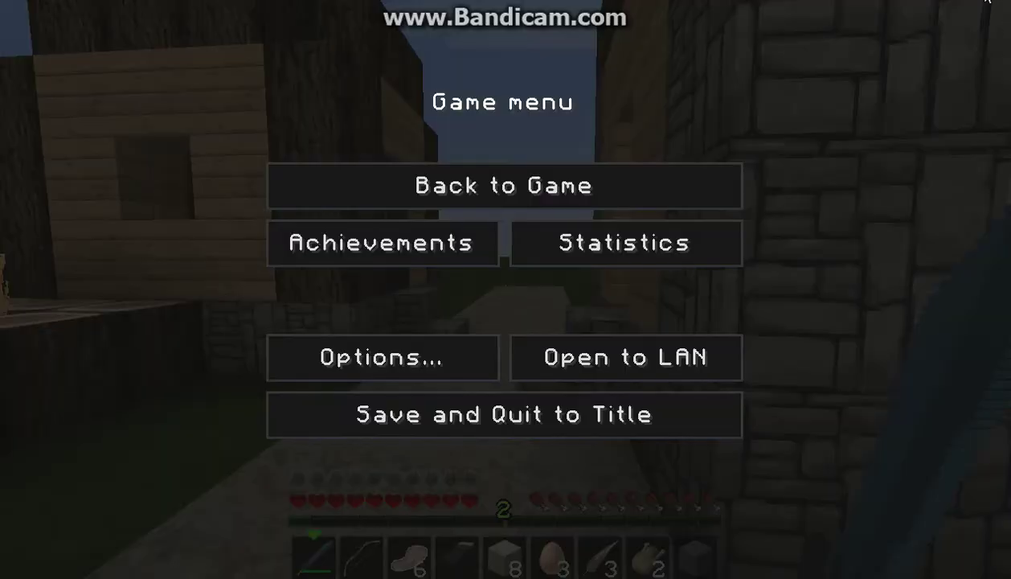
# - Switch to Internet Explorer, view the WillPack 1.8 Resource Pack page while dismissing the pop-ups, and close the browser window
pyautogui.hotkey('alt', 'Tab')
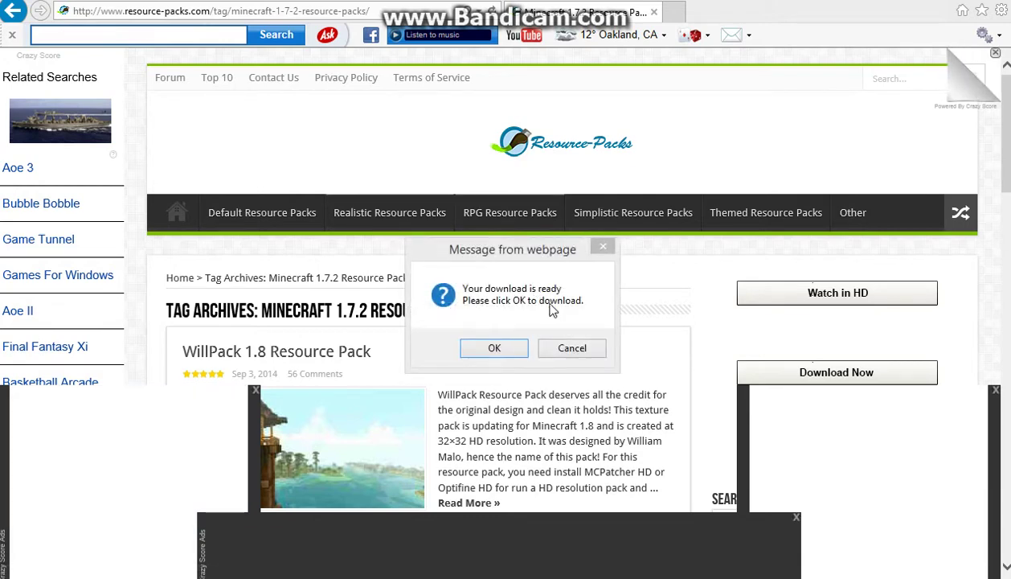
pyautogui.click(571, 351)
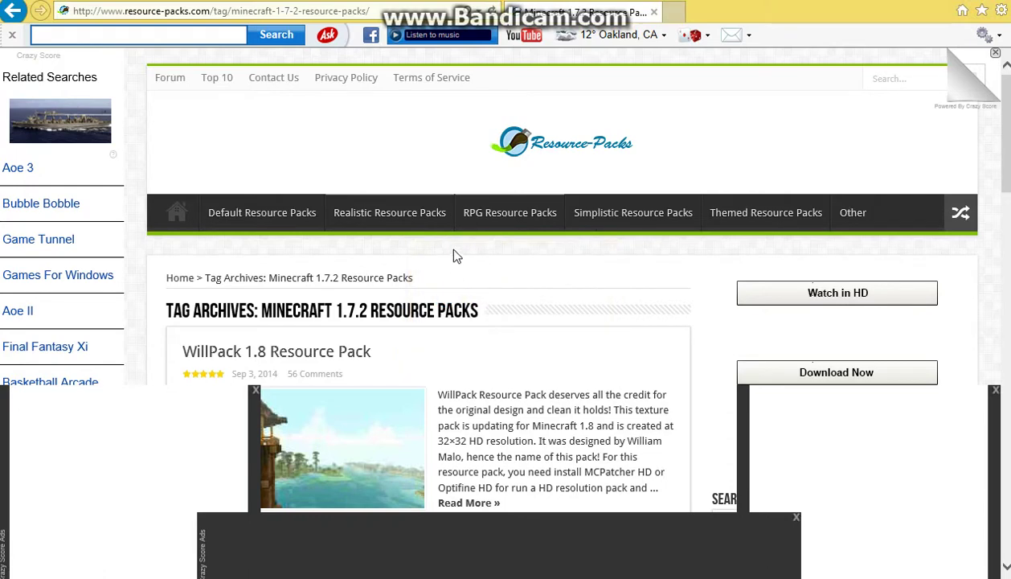
pyautogui.scroll(-3, 454, 259)
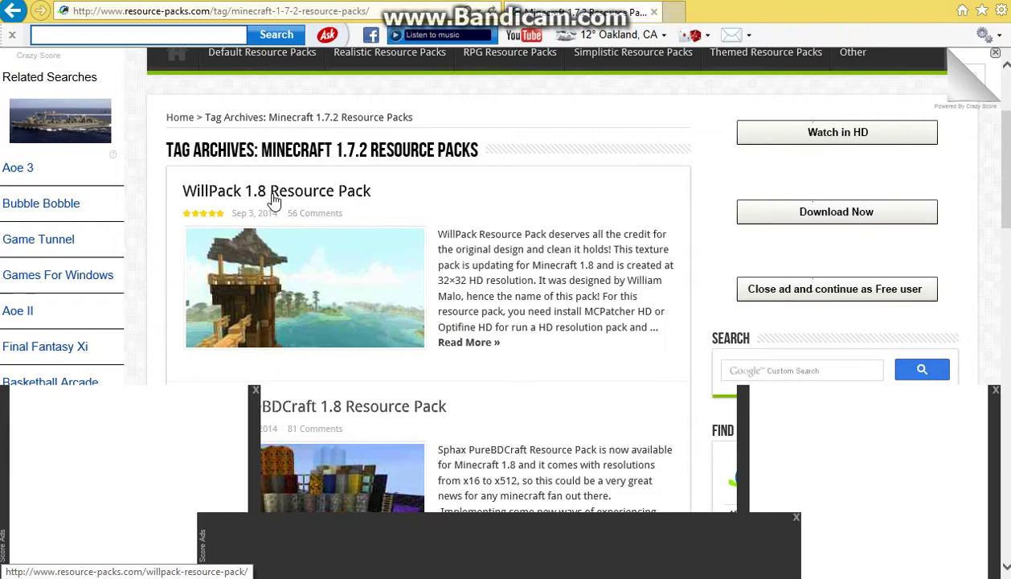
pyautogui.click(499, 233)
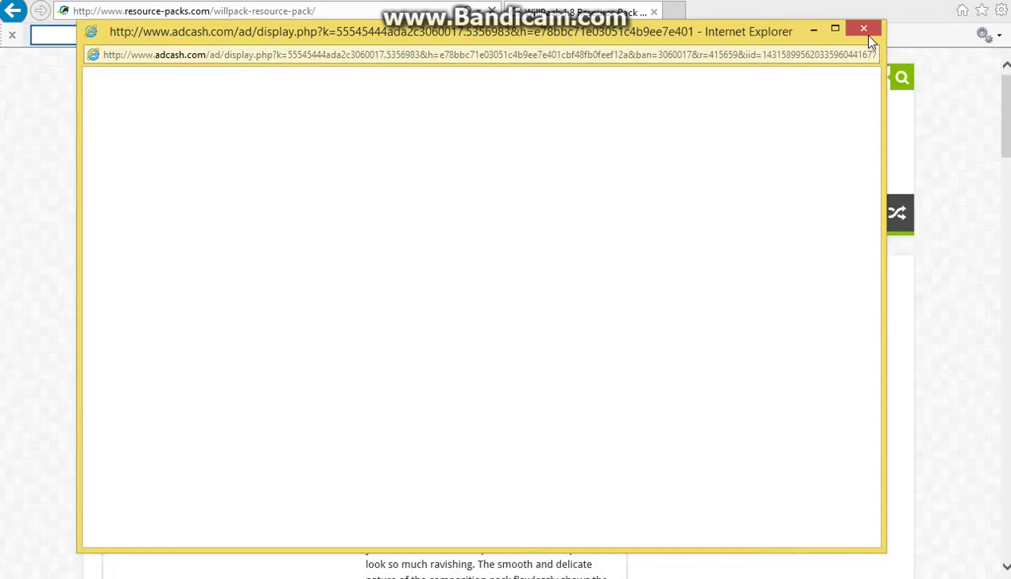
pyautogui.click(851, 37)
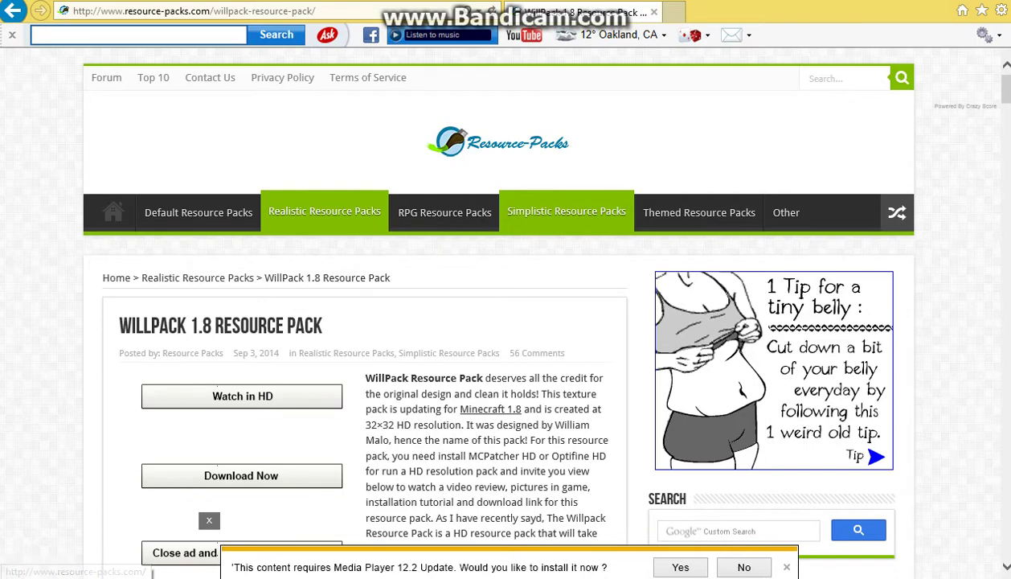
pyautogui.rightClick(70, 574)
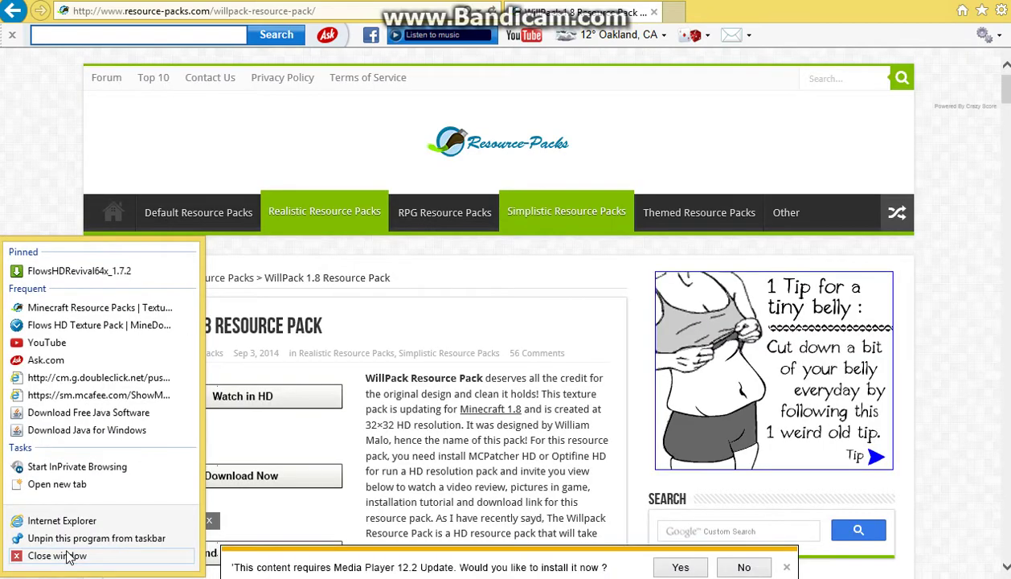
pyautogui.click(58, 555)
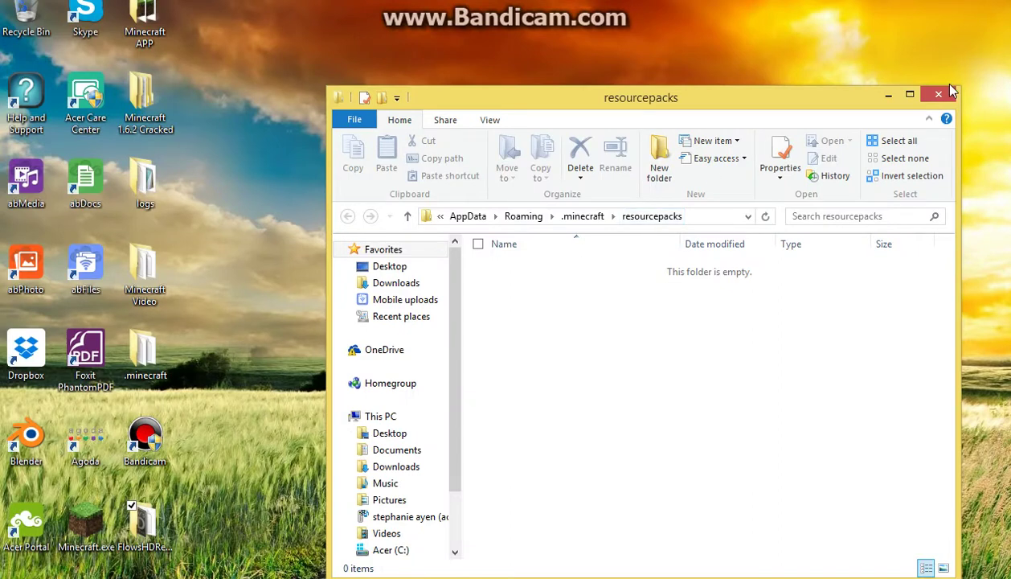
# - View the contents of the Downloads folder in File Explorer and close the window
pyautogui.moveTo(951, 91)
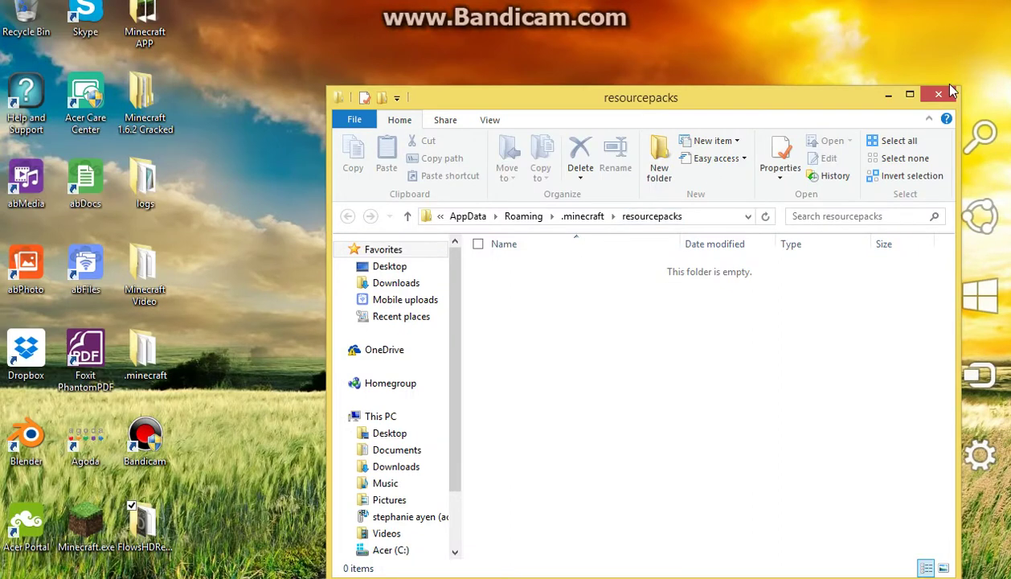
pyautogui.click(398, 299)
pyautogui.click(398, 283)
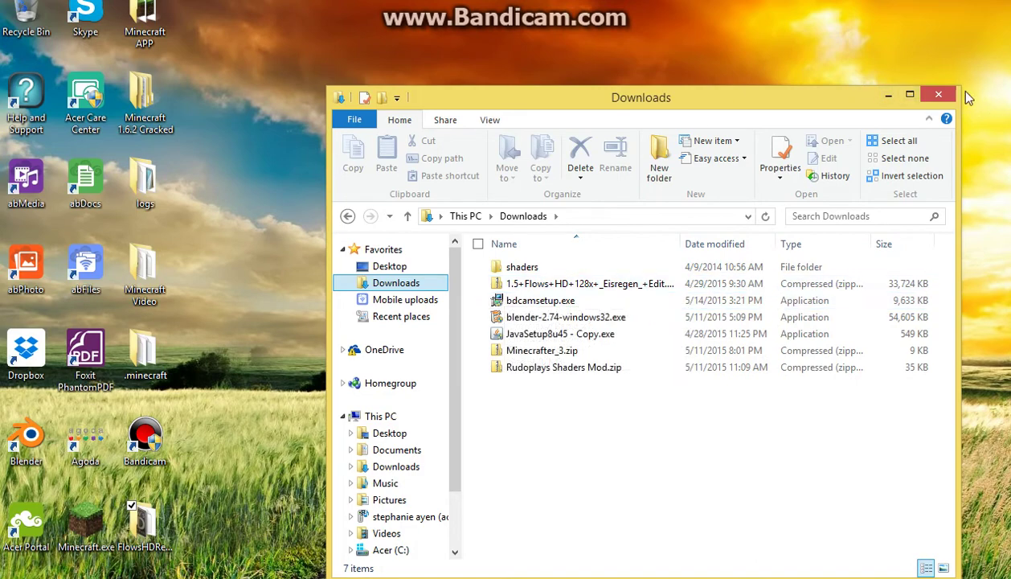
pyautogui.click(939, 96)
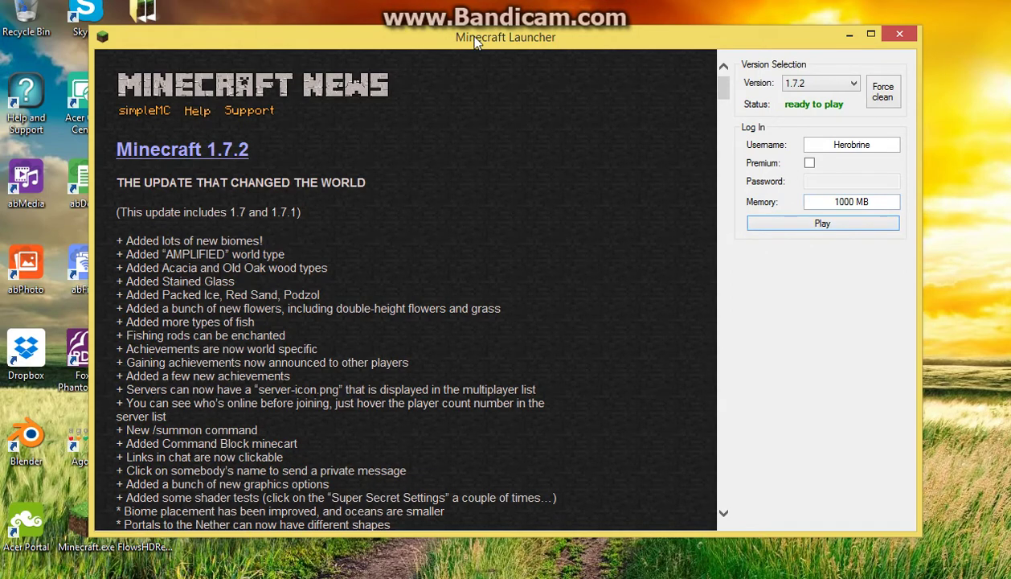
# - Move the launcher window aside and open the resource pack settings in Minecraft 1.7.2
pyautogui.moveTo(474, 42); pyautogui.dragTo(579, 41)
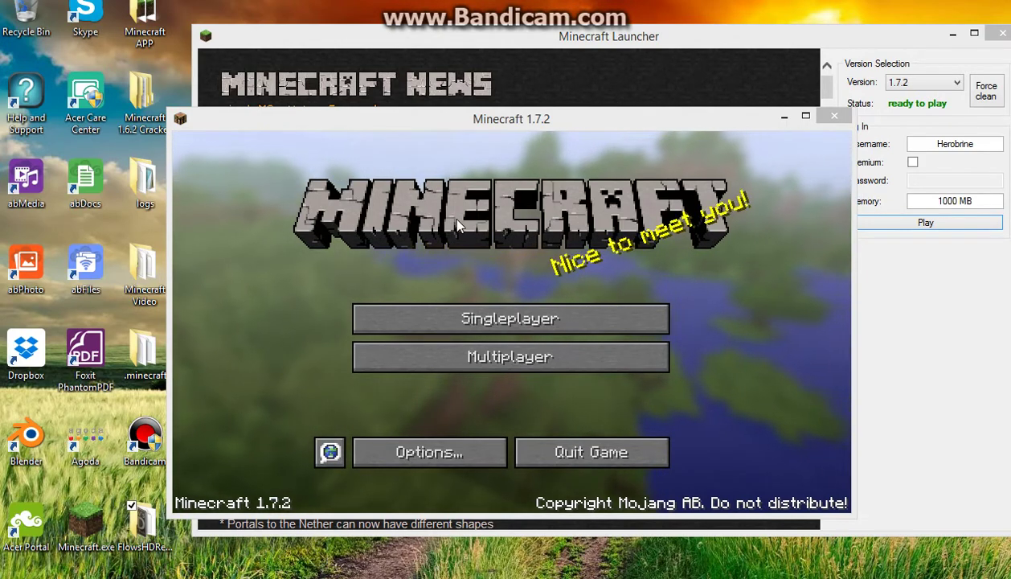
pyautogui.click(378, 445)
pyautogui.click(342, 430)
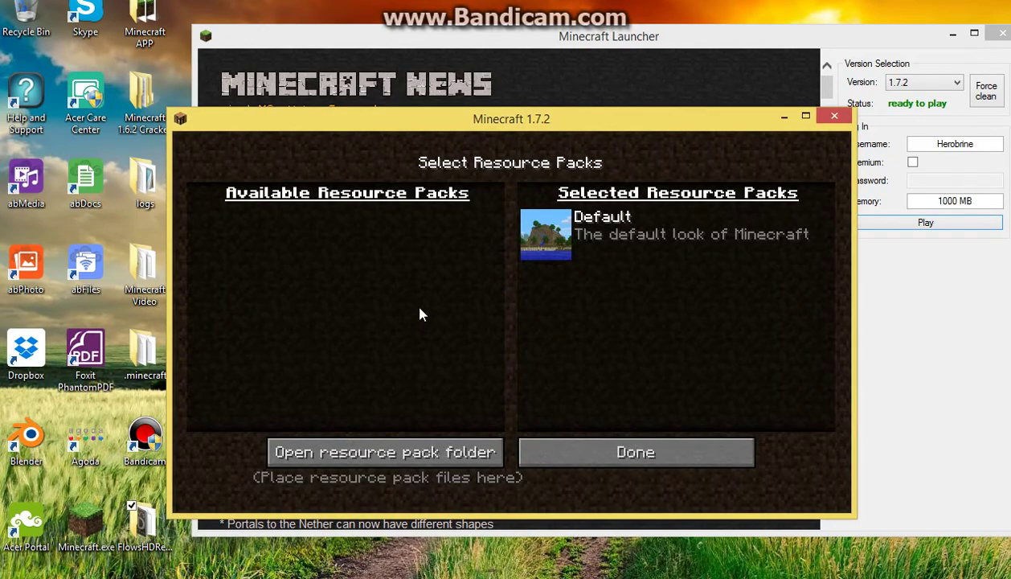
# - Open the game's resource pack folder and move the FlowsHDRevival64x_1.7.2 folder from the desktop into it, closing the folder window
pyautogui.click(413, 438)
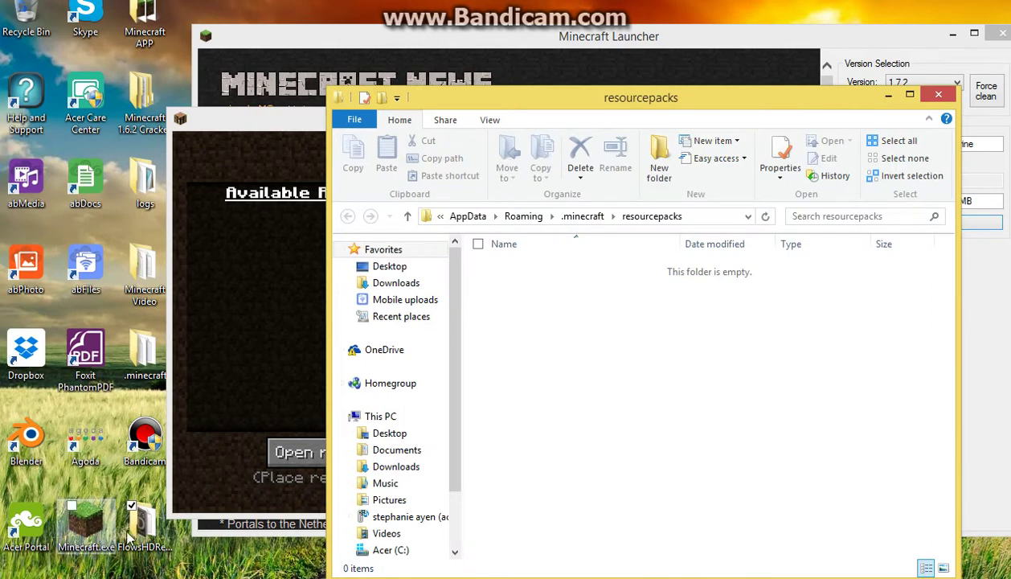
pyautogui.moveTo(147, 535); pyautogui.dragTo(599, 378)
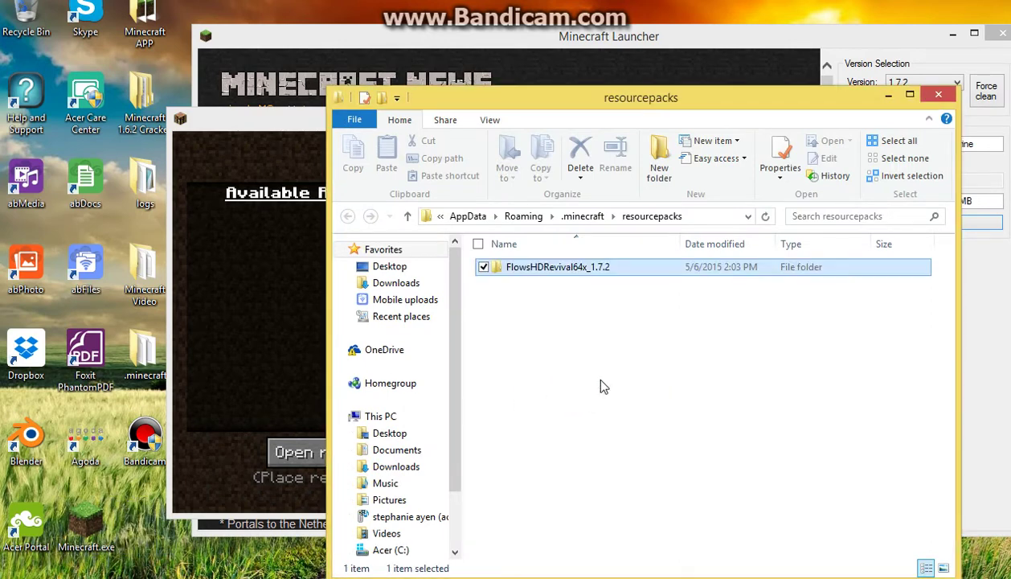
pyautogui.click(938, 93)
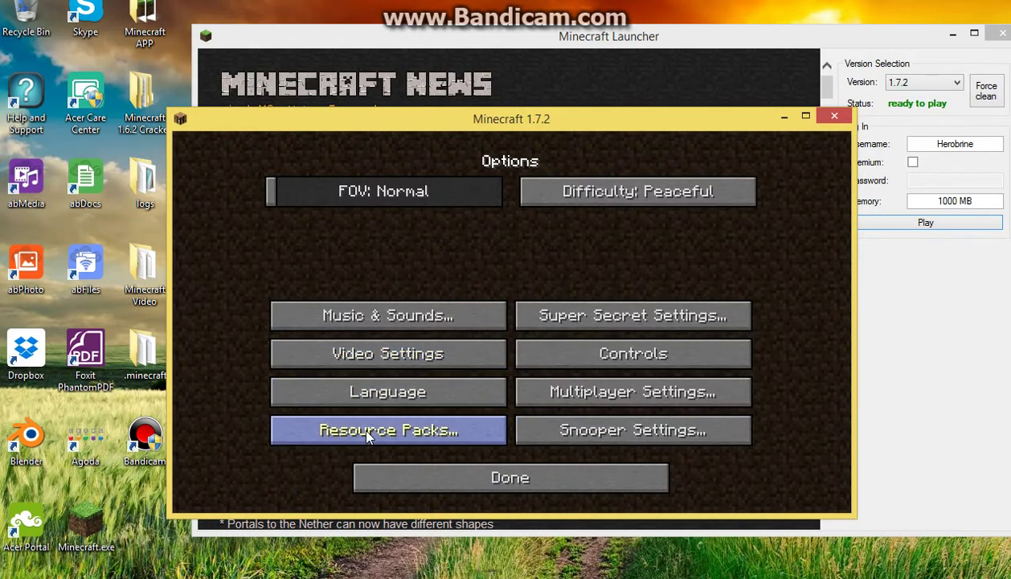
# - Reopen the resource pack settings, activate the FlowsHDRevival64x_1.7.2 pack, and return to the title screen
pyautogui.click(371, 425)
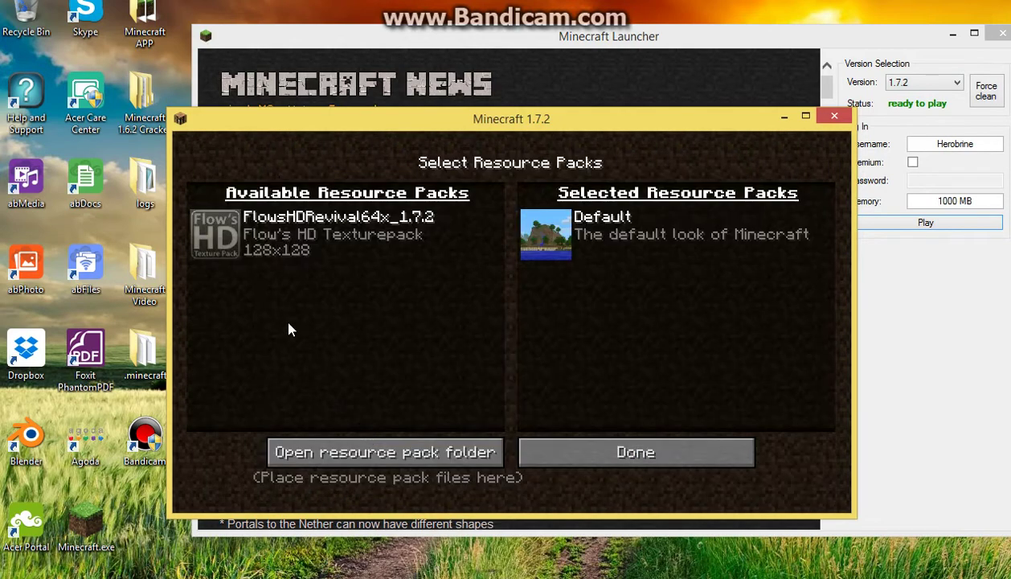
pyautogui.moveTo(213, 233)
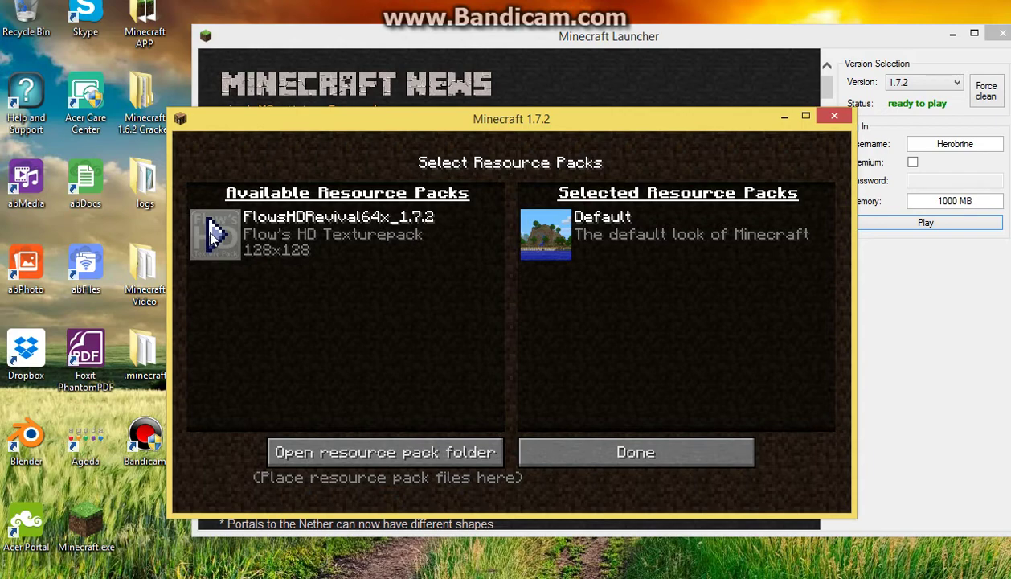
pyautogui.click(213, 234)
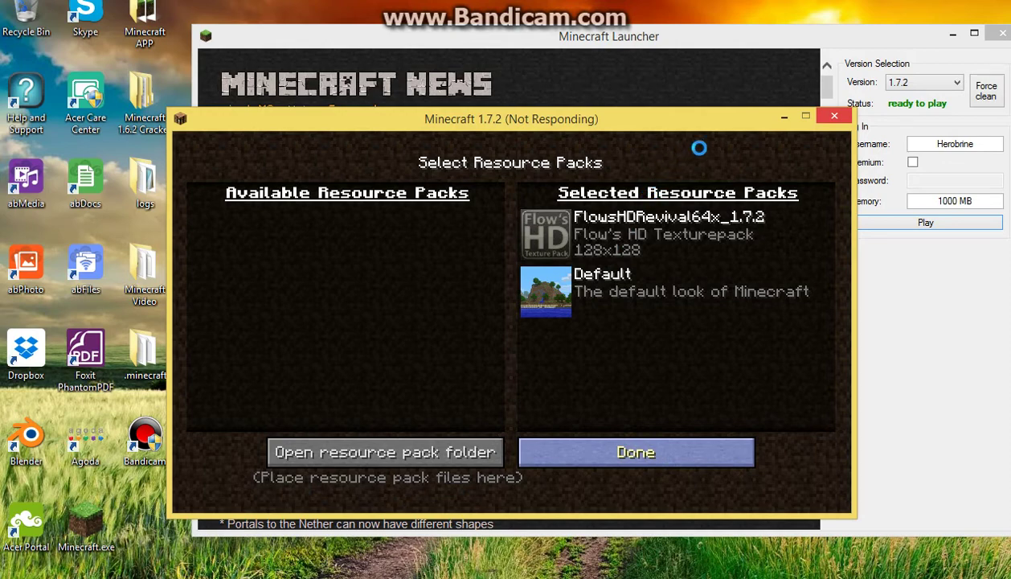
pyautogui.click(580, 482)
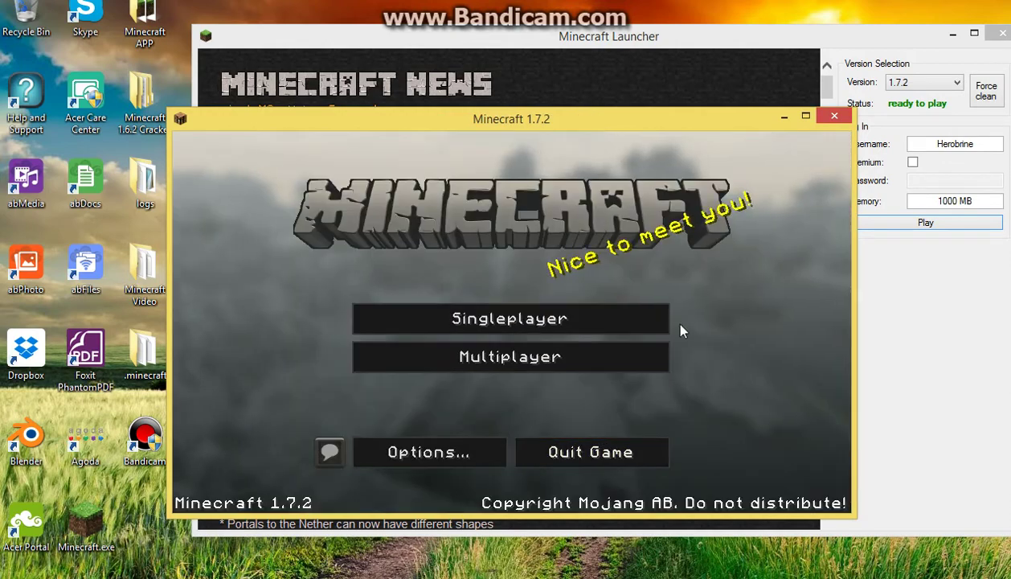